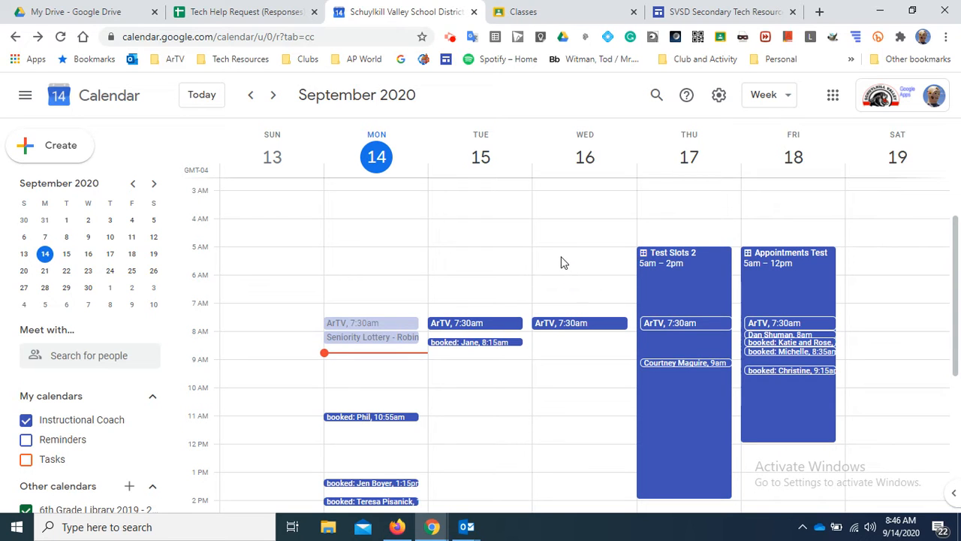
- Start a new untitled entry on Wednesday, September 16 from 5:30 to 6:00am
{"action": "left_click", "coordinate": [563, 259]}
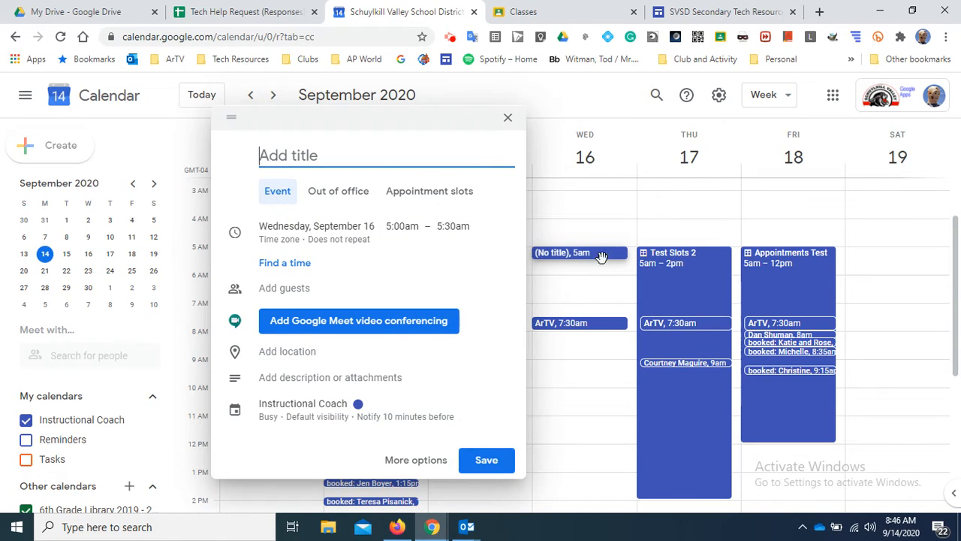
{"action": "left_click", "coordinate": [506, 118]}
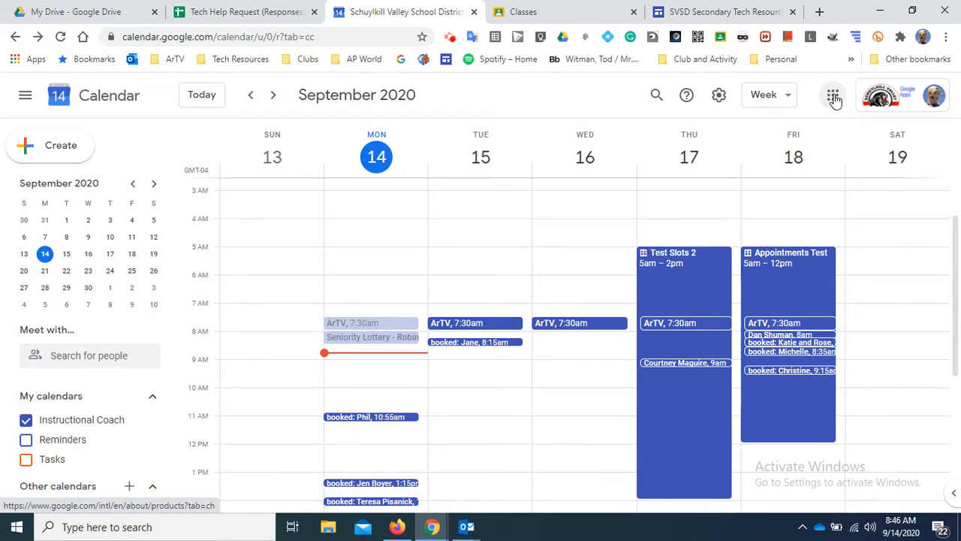
{"action": "left_click", "coordinate": [834, 98]}
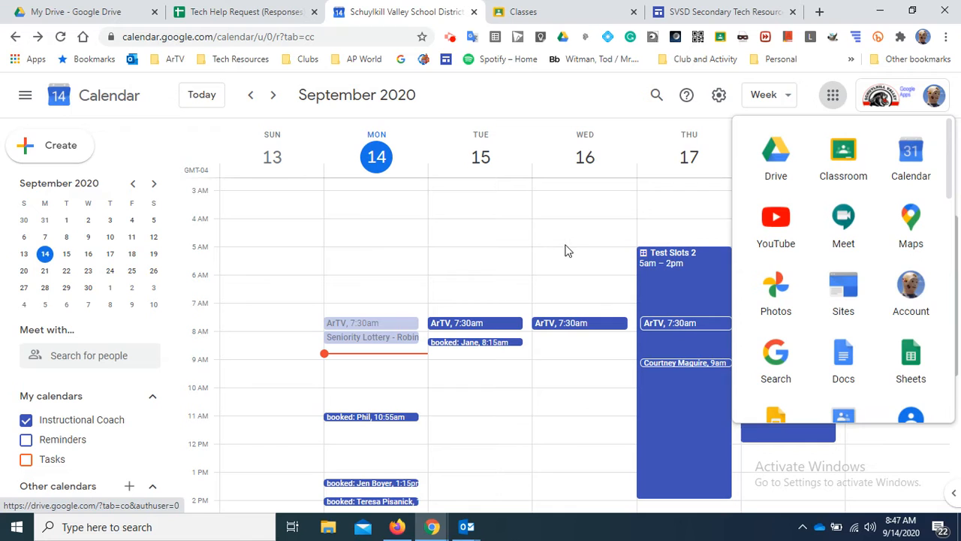
{"action": "left_click", "coordinate": [568, 270]}
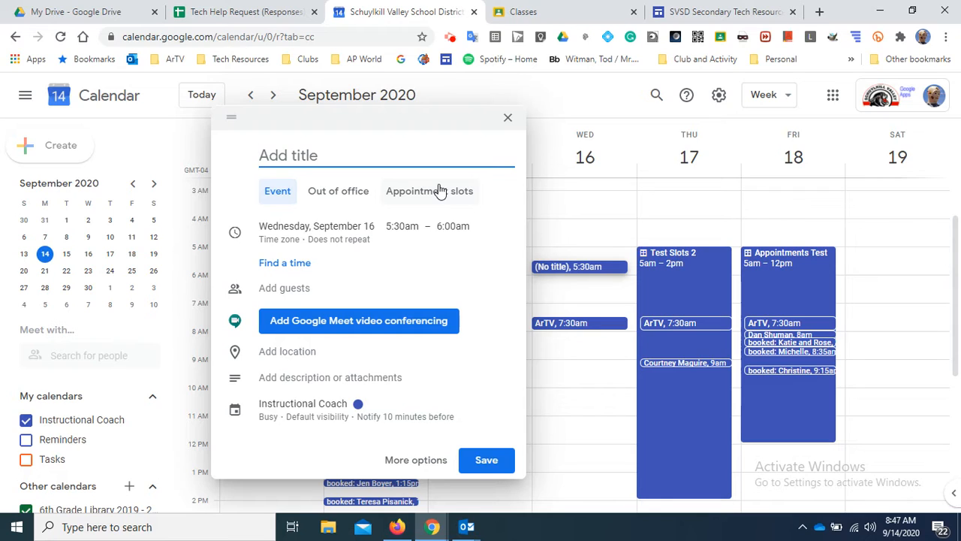
- Title the entry 'Test Slots 3', make it appointment slots, and set the end time to 3:30pm
{"action": "type", "text": "Test Slots "}
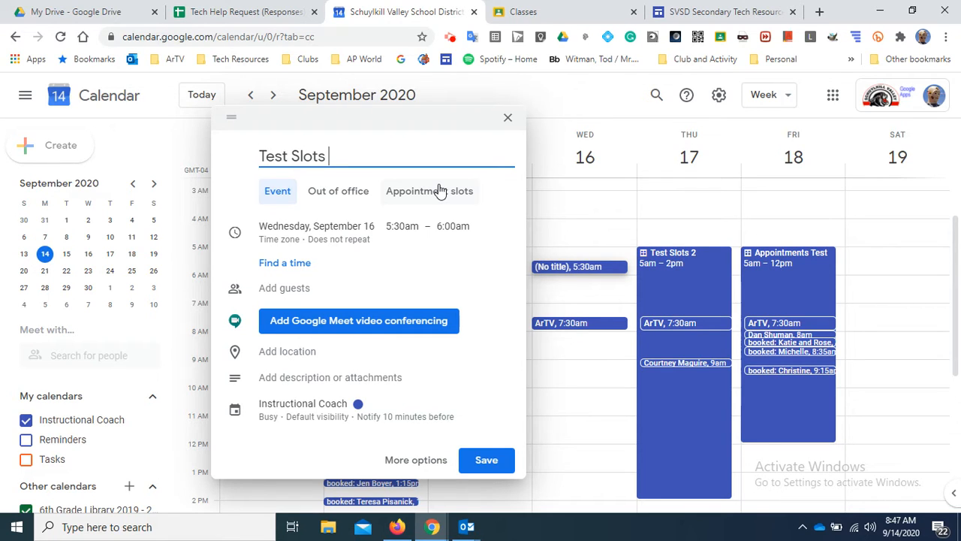
{"action": "type", "text": "3"}
{"action": "left_click", "coordinate": [432, 196]}
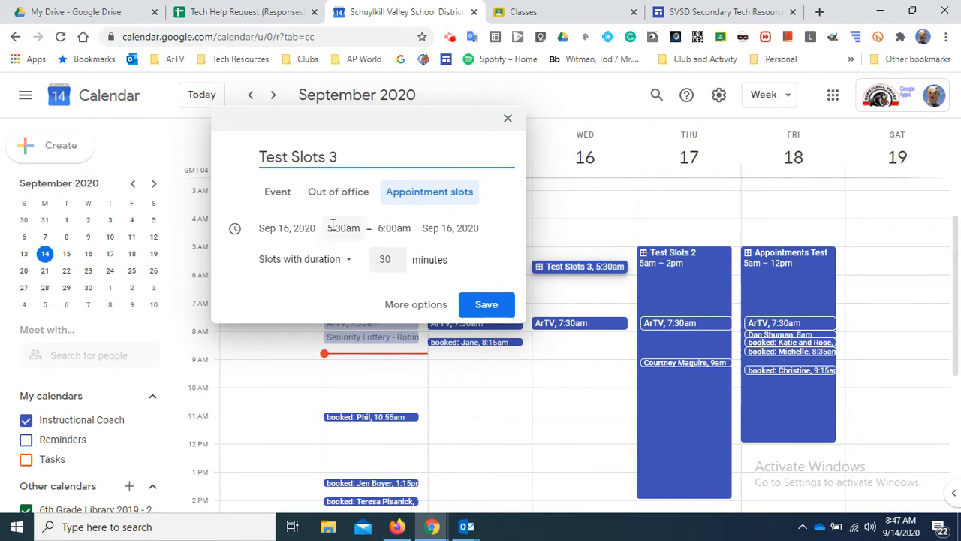
{"action": "left_click", "coordinate": [394, 227]}
{"action": "scroll", "coordinate": [439, 311], "scroll_direction": "down", "scroll_amount": 10}
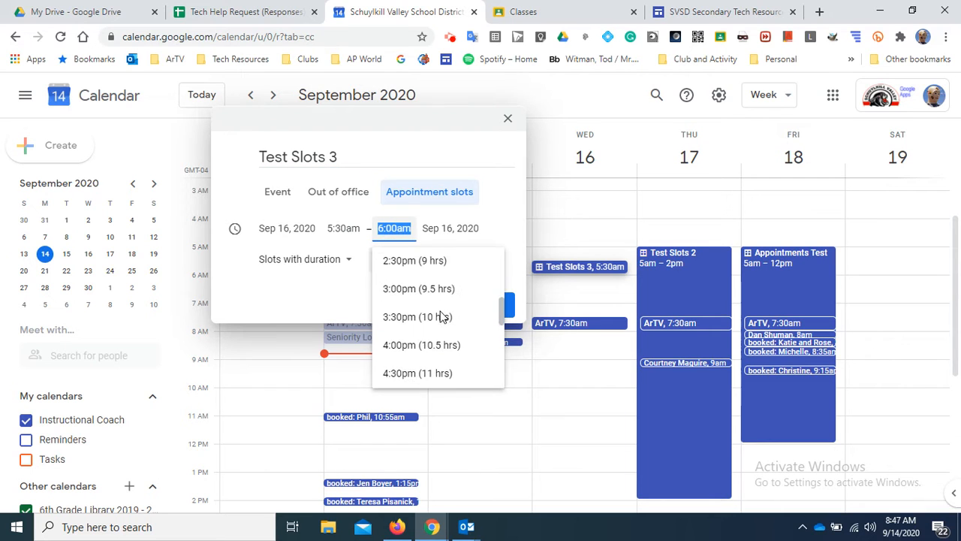
{"action": "scroll", "coordinate": [424, 306], "scroll_direction": "up", "scroll_amount": 2}
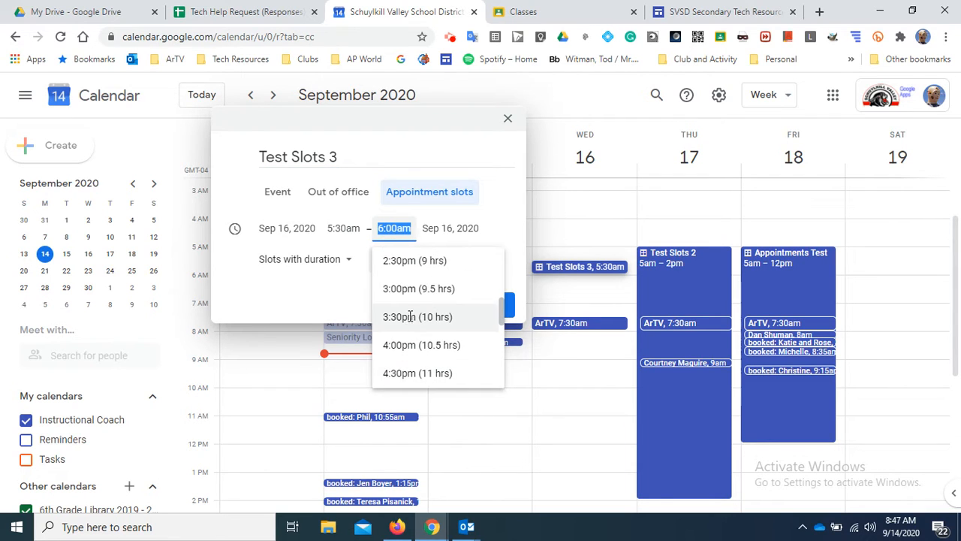
{"action": "left_click", "coordinate": [422, 312]}
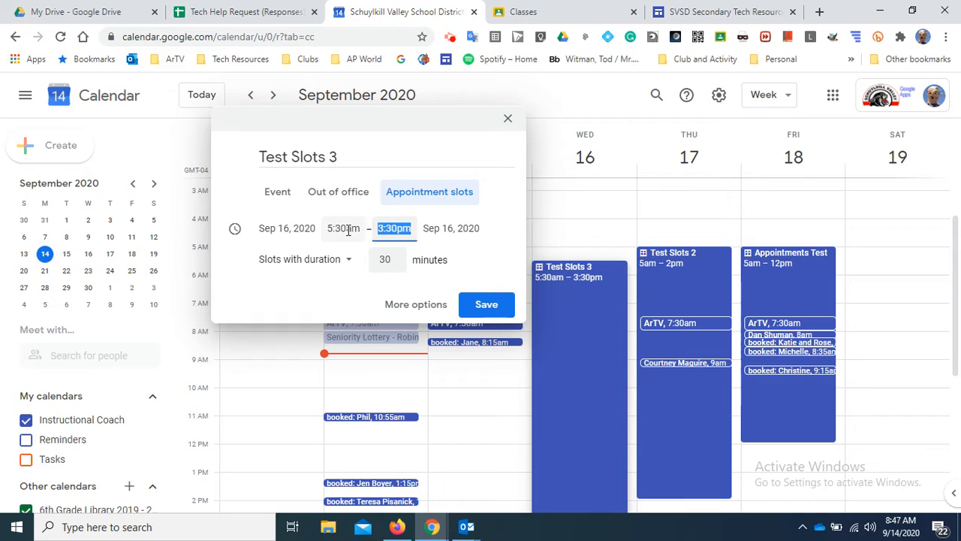
- Change the 'Slots with duration' value from 30 to 5 minutes
{"action": "left_click", "coordinate": [390, 259]}
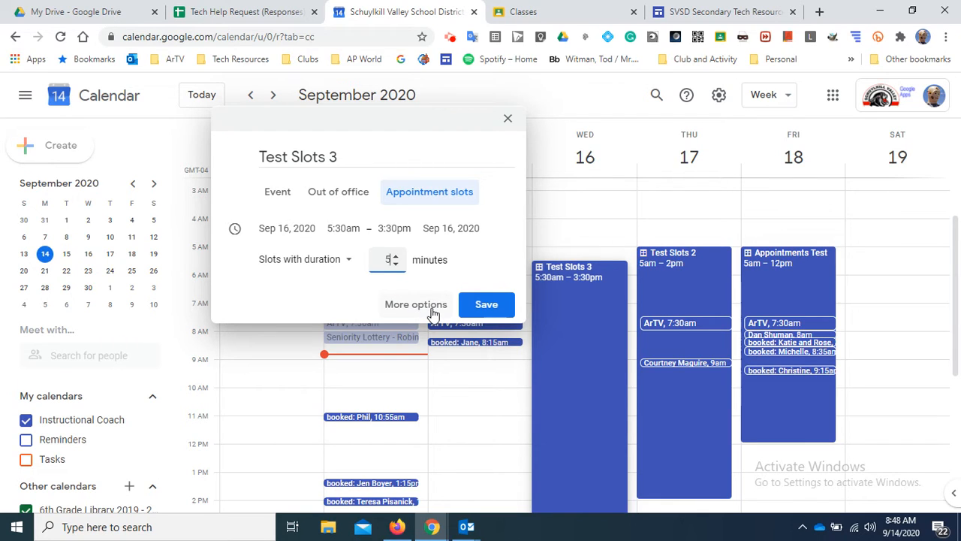
- Save Test Slots 3, then open its appointment page from the block's details
{"action": "left_click", "coordinate": [488, 308]}
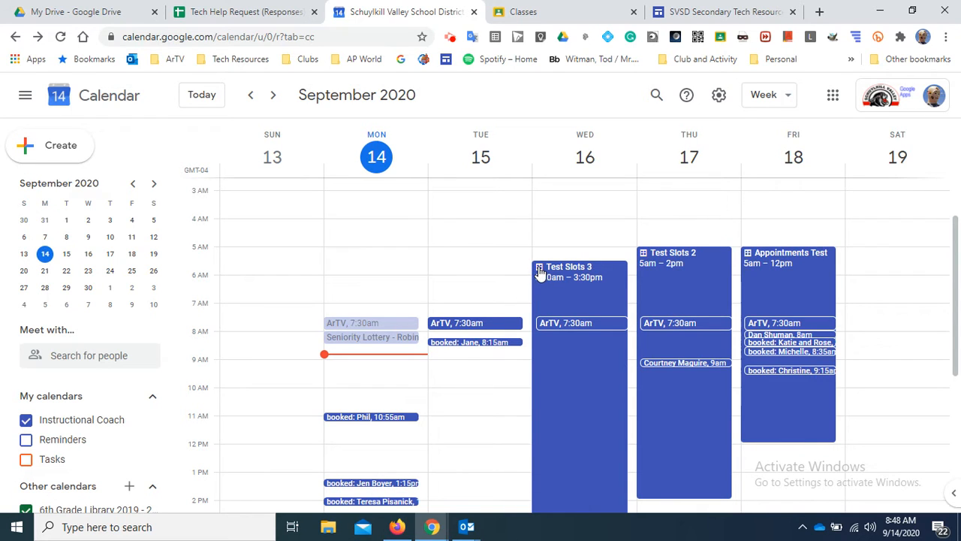
{"action": "left_click", "coordinate": [539, 272]}
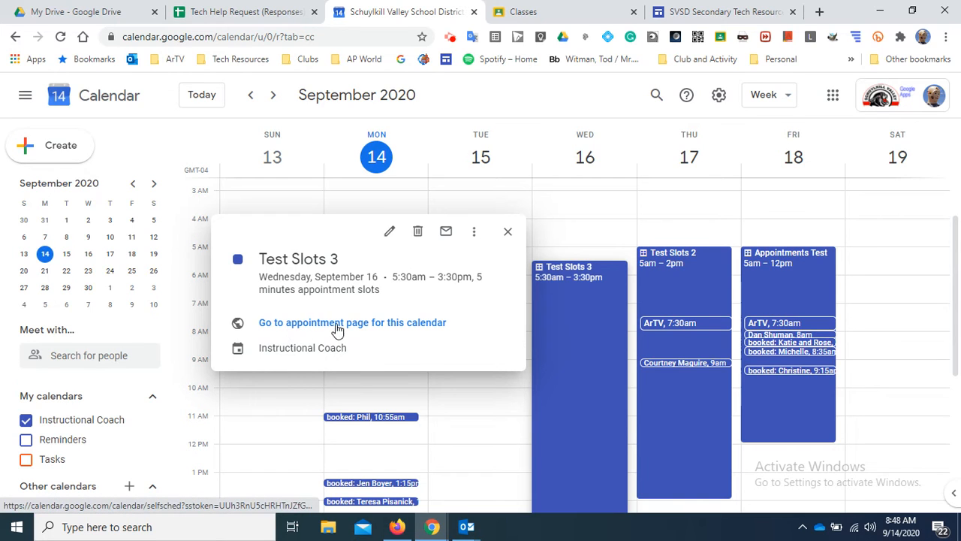
{"action": "left_click", "coordinate": [378, 328]}
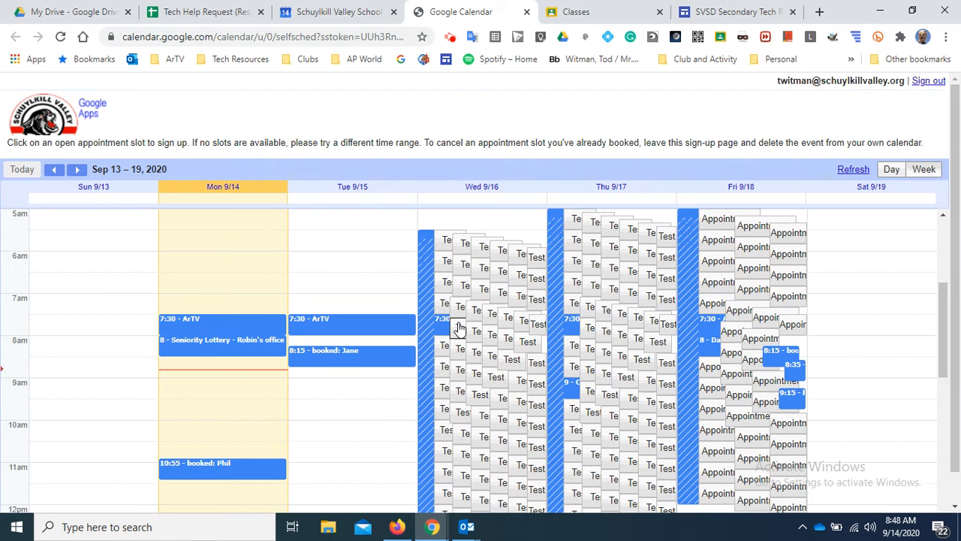
{"action": "scroll", "coordinate": [521, 270], "scroll_direction": "down", "scroll_amount": 2}
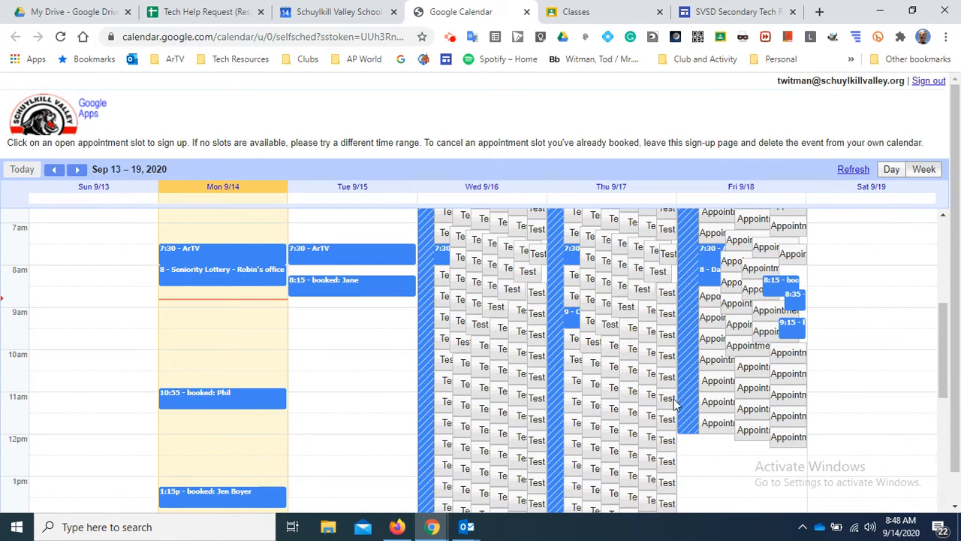
{"action": "scroll", "coordinate": [532, 393], "scroll_direction": "down", "scroll_amount": 3}
{"action": "scroll", "coordinate": [586, 395], "scroll_direction": "up", "scroll_amount": 3}
{"action": "scroll", "coordinate": [642, 401], "scroll_direction": "up", "scroll_amount": 2}
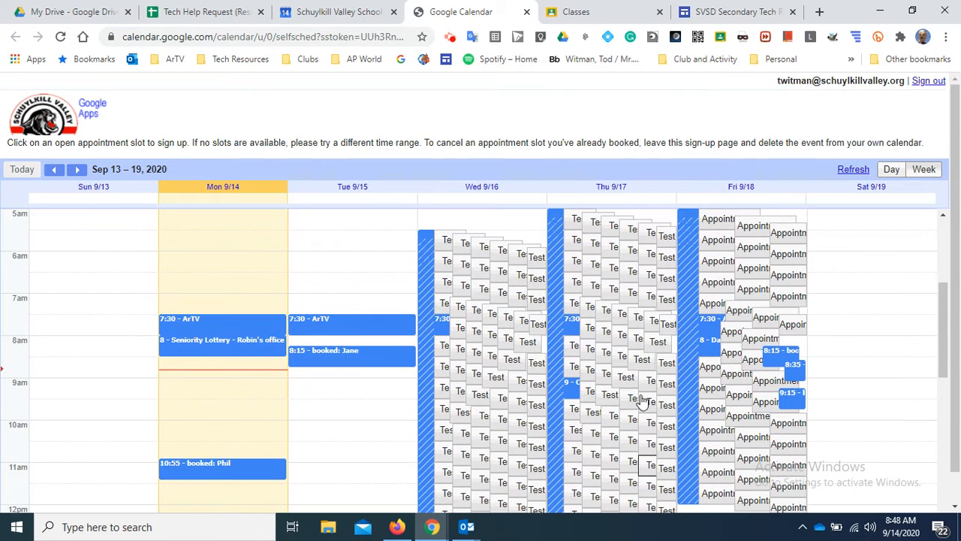
{"action": "left_click", "coordinate": [715, 351]}
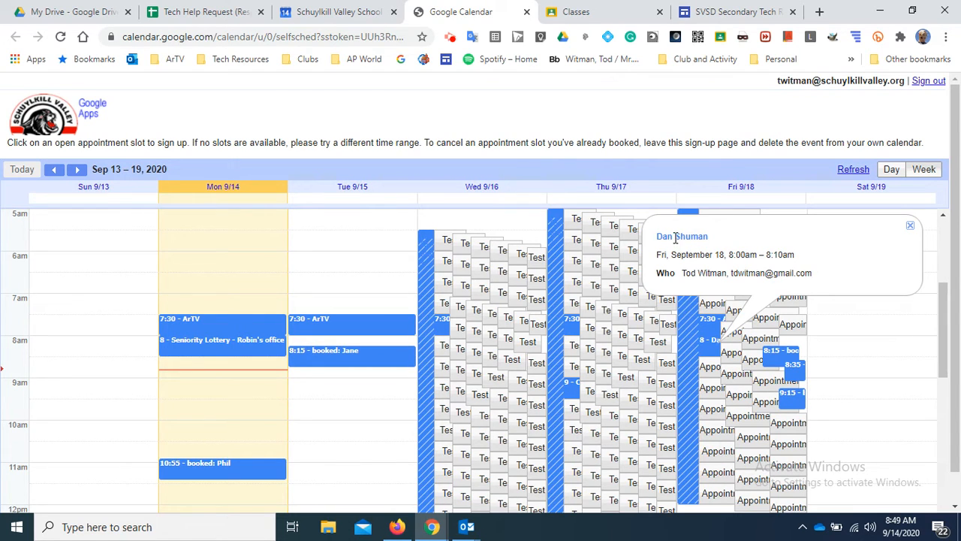
{"action": "left_click", "coordinate": [571, 388]}
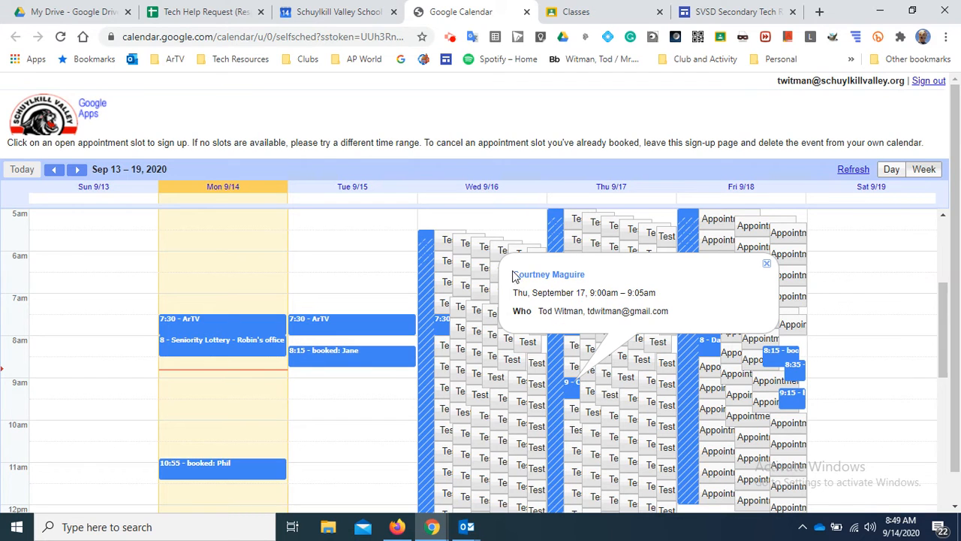
{"action": "left_click", "coordinate": [862, 299]}
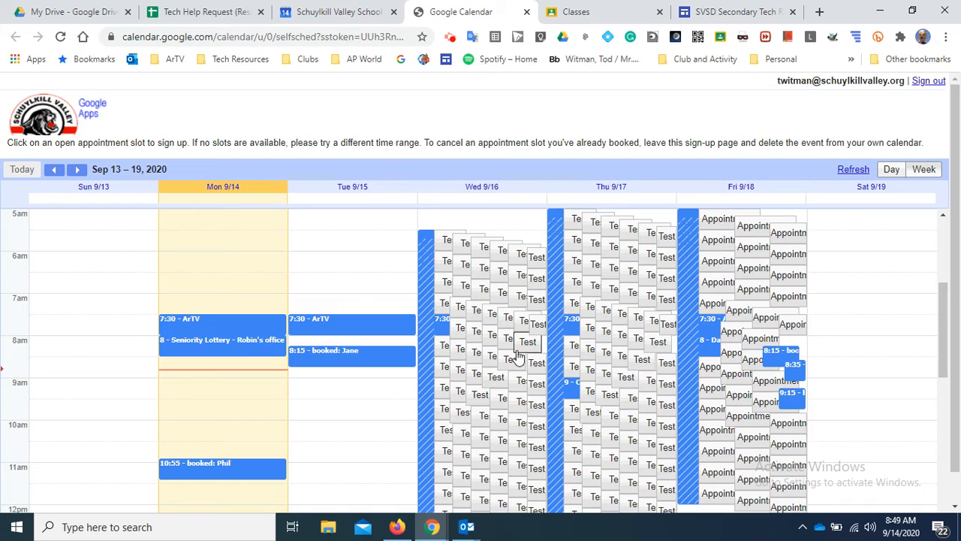
{"action": "scroll", "coordinate": [518, 357], "scroll_direction": "down", "scroll_amount": 2}
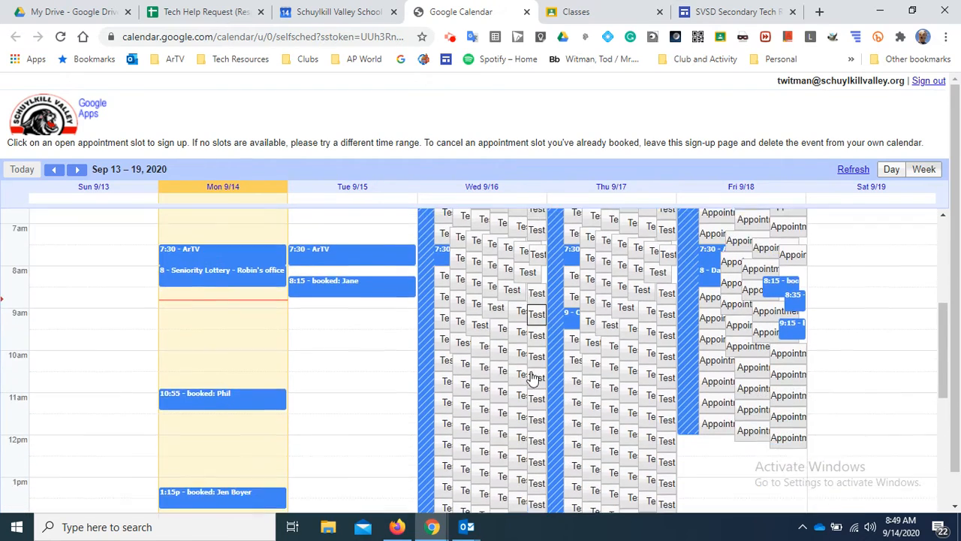
{"action": "scroll", "coordinate": [532, 377], "scroll_direction": "down", "scroll_amount": 2}
{"action": "scroll", "coordinate": [534, 381], "scroll_direction": "up", "scroll_amount": 6}
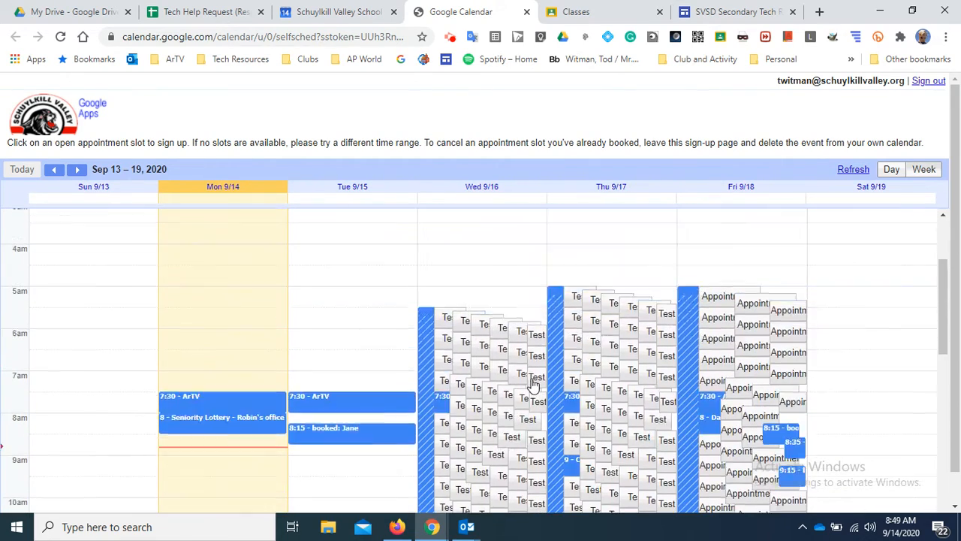
{"action": "scroll", "coordinate": [531, 387], "scroll_direction": "down", "scroll_amount": 4}
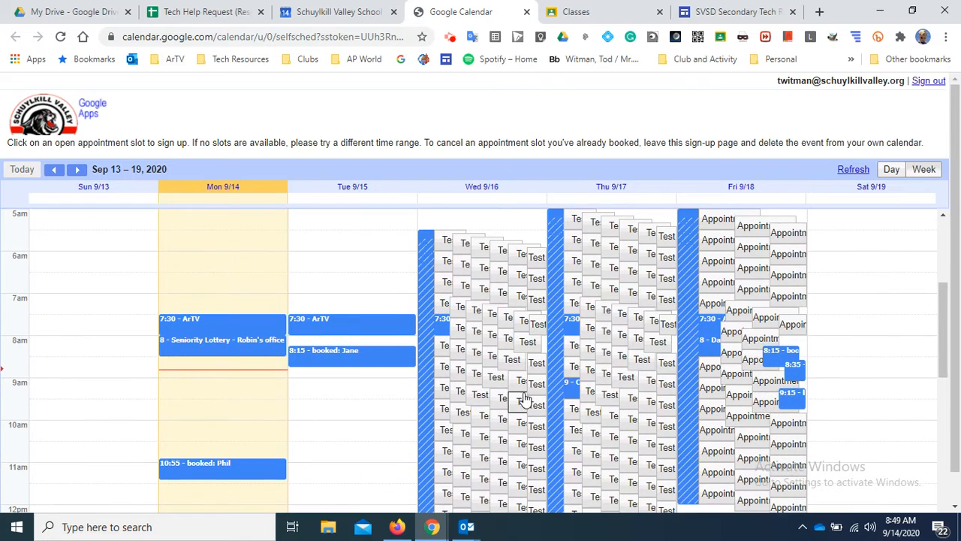
- Copy the appointment booking page's URL from the address bar
{"action": "left_click", "coordinate": [321, 36]}
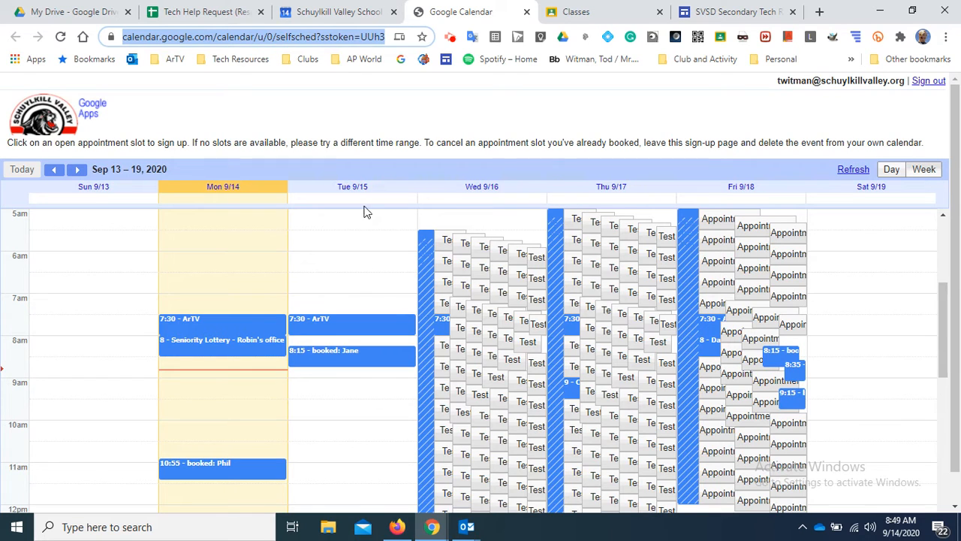
{"action": "right_click", "coordinate": [321, 39]}
{"action": "left_click", "coordinate": [364, 136]}
- Paste the booking link at the top of the Outlook 'Appointment Page' draft and send it
{"action": "mouse_move", "coordinate": [473, 529]}
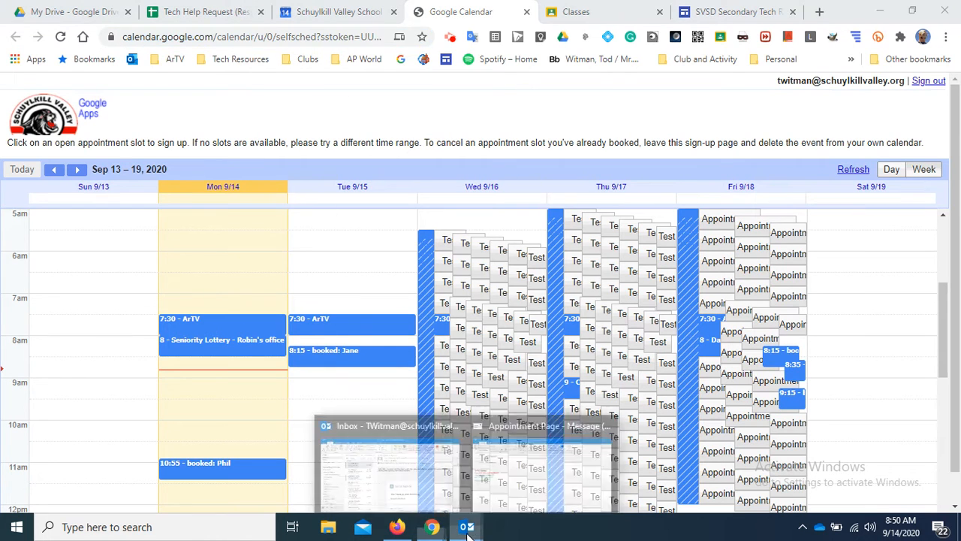
{"action": "left_click", "coordinate": [516, 466]}
{"action": "left_click", "coordinate": [97, 129]}
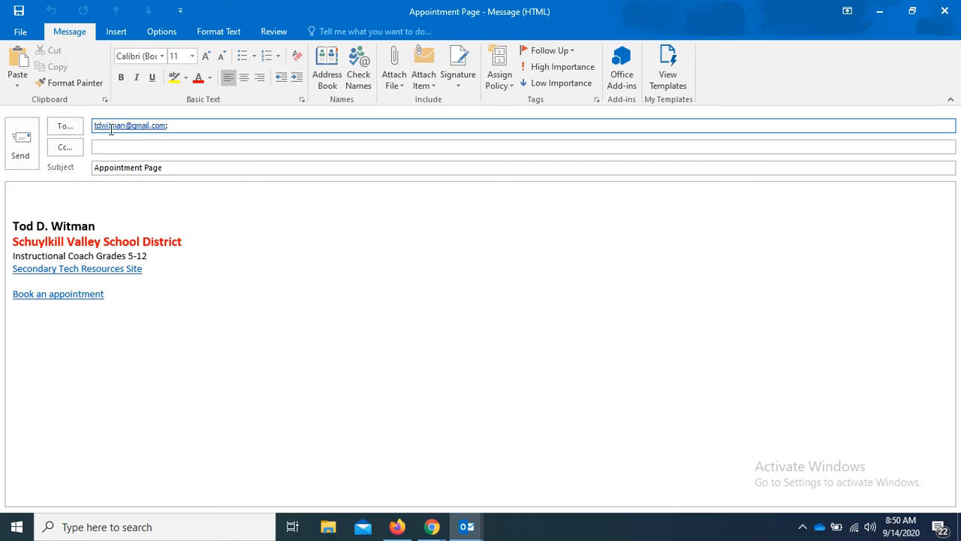
{"action": "left_click", "coordinate": [164, 185]}
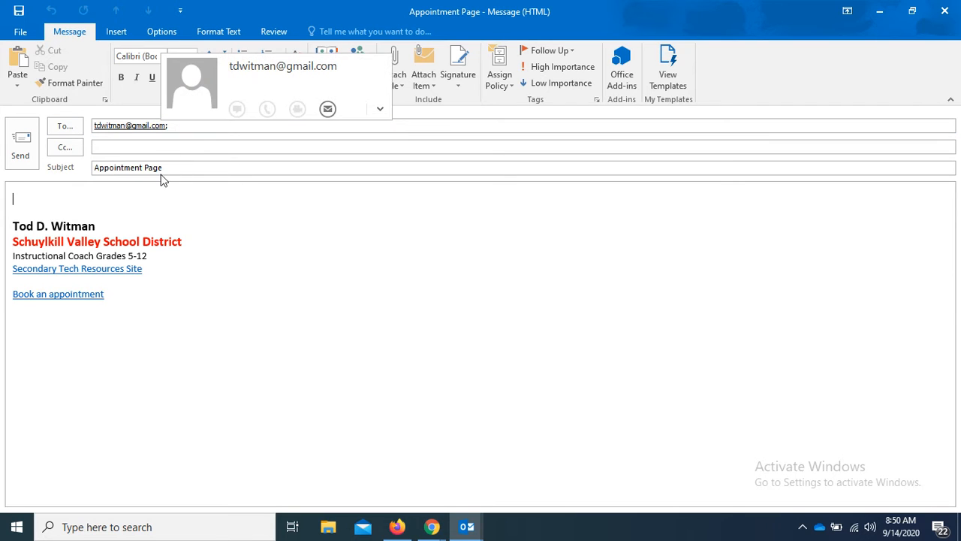
{"action": "key", "text": "ctrl+v"}
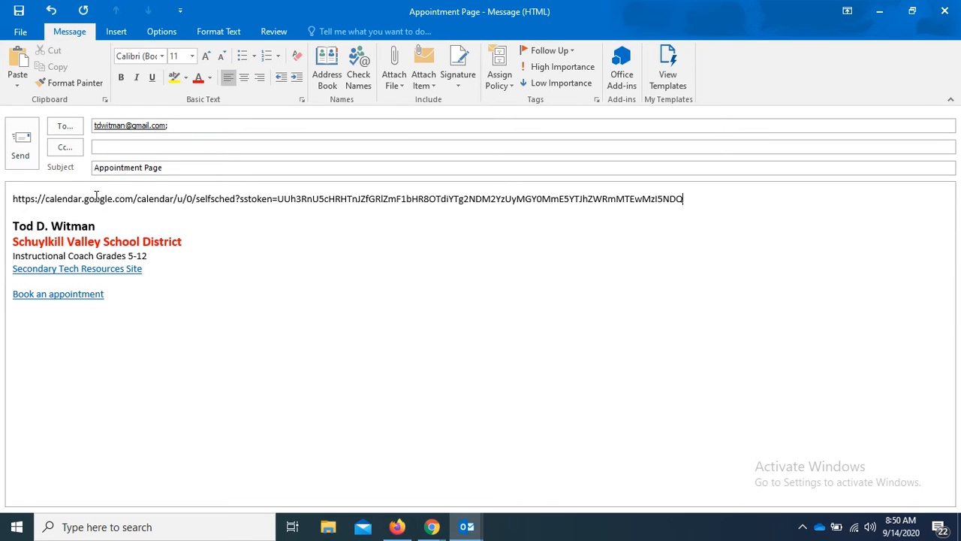
{"action": "key", "text": "Return"}
{"action": "left_click", "coordinate": [25, 143]}
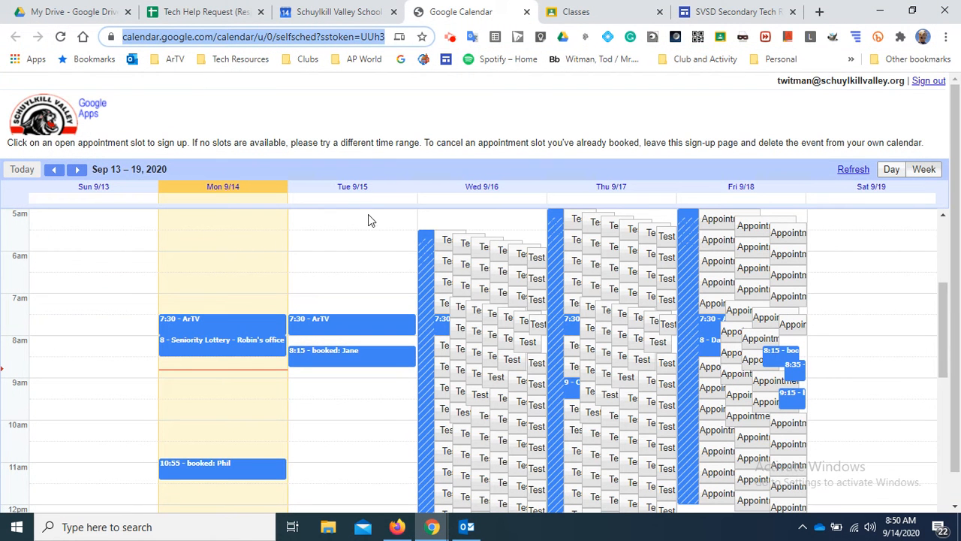
- Open the 'Appointment Page' email in Gmail and dismiss the Outlook notification
{"action": "left_click", "coordinate": [400, 528]}
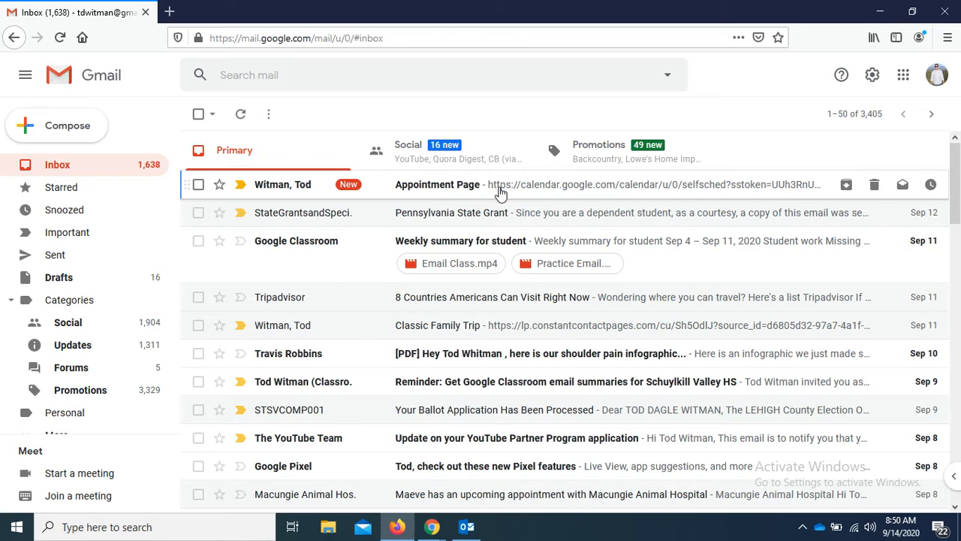
{"action": "left_click", "coordinate": [499, 188]}
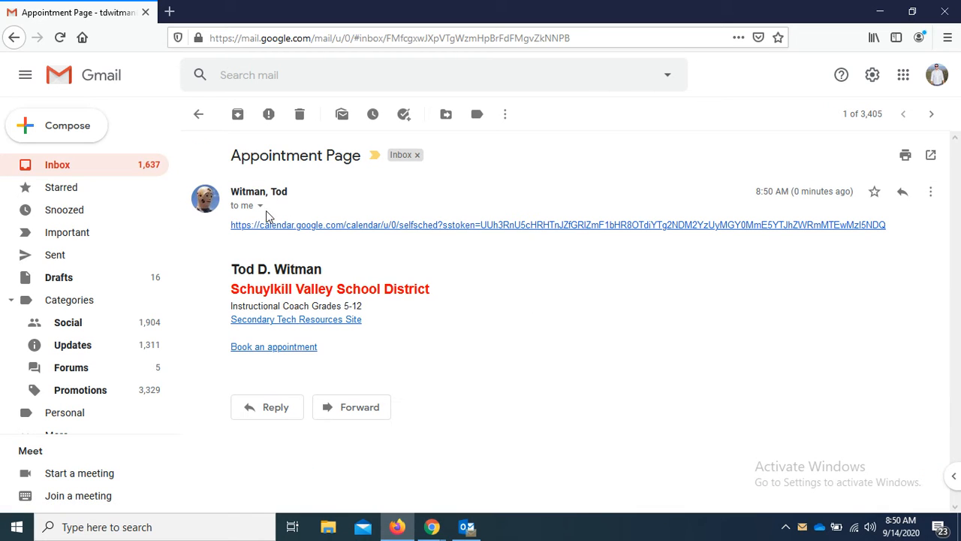
{"action": "left_click", "coordinate": [934, 404]}
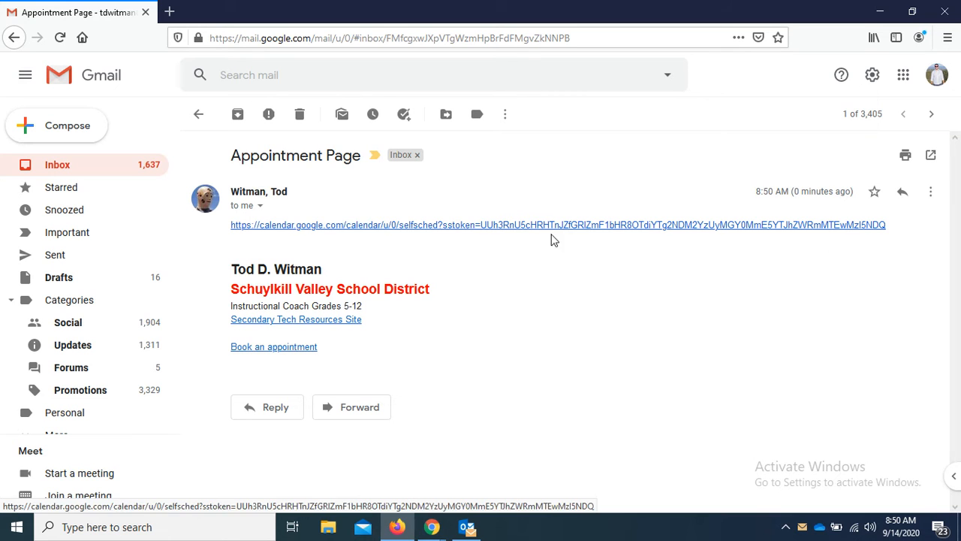
- Open the emailed booking page and view the Friday 8am and Thursday 9am bookings
{"action": "left_click", "coordinate": [489, 225]}
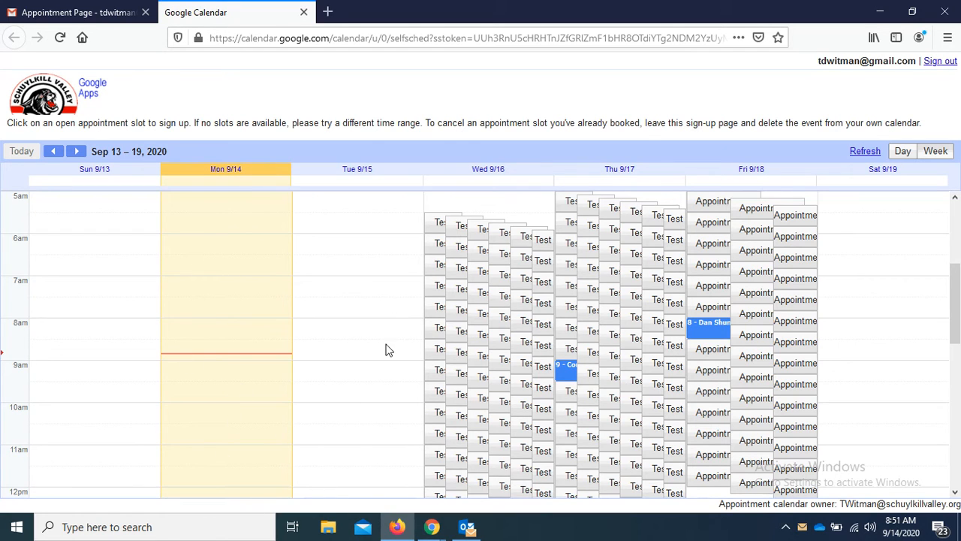
{"action": "scroll", "coordinate": [345, 401], "scroll_direction": "down", "scroll_amount": 1}
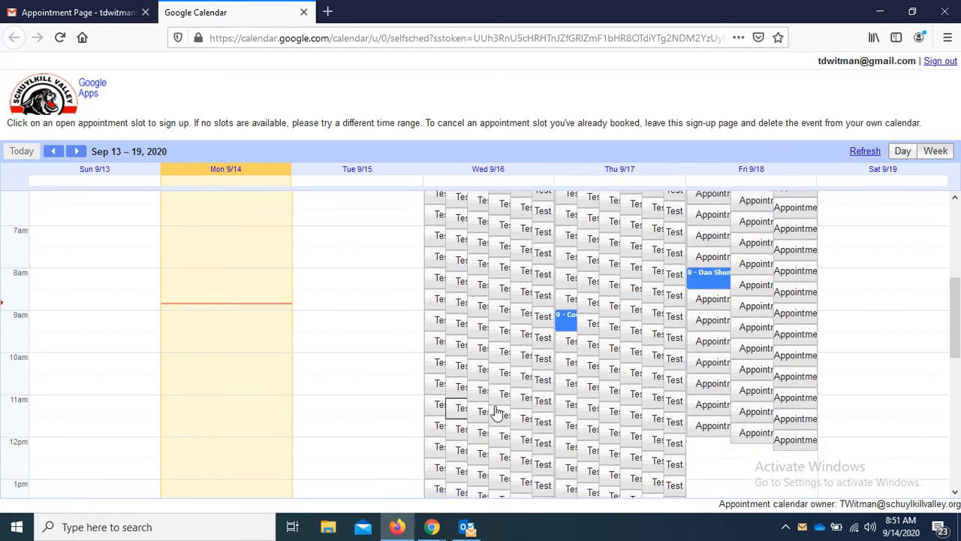
{"action": "left_click", "coordinate": [711, 279]}
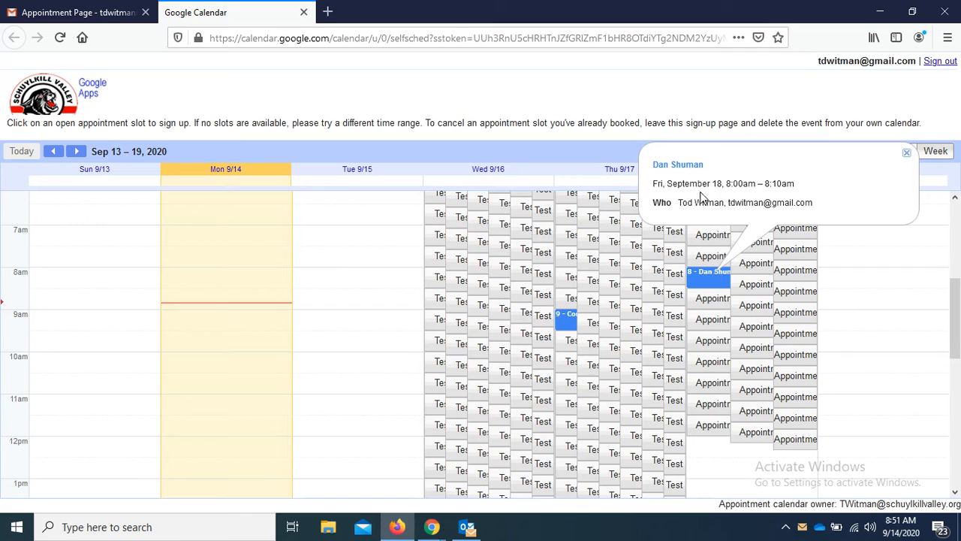
{"action": "left_click", "coordinate": [570, 322]}
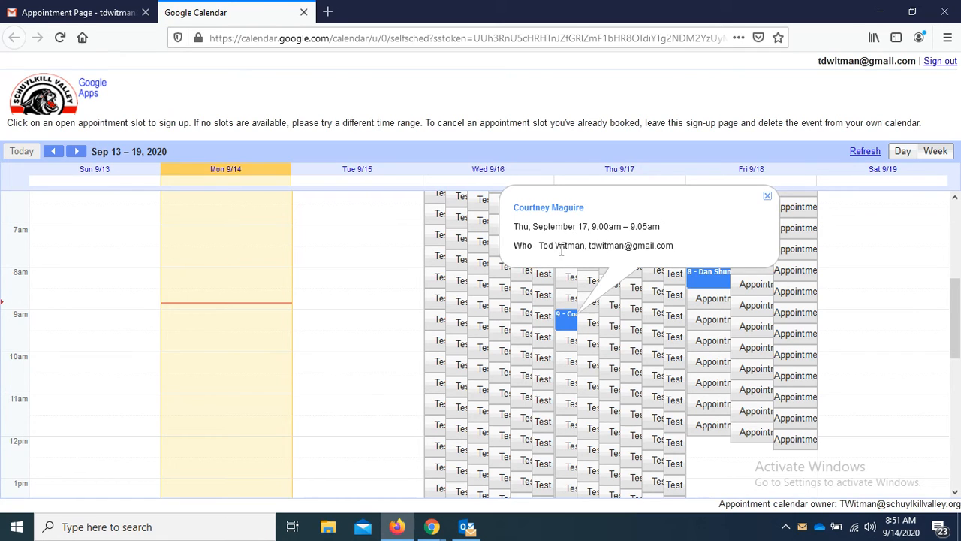
{"action": "left_click", "coordinate": [768, 195]}
- Select the Wednesday 10:00am Test Slots 3 slot to book it
{"action": "scroll", "coordinate": [629, 454], "scroll_direction": "up", "scroll_amount": 3}
{"action": "scroll", "coordinate": [633, 454], "scroll_direction": "down", "scroll_amount": 3}
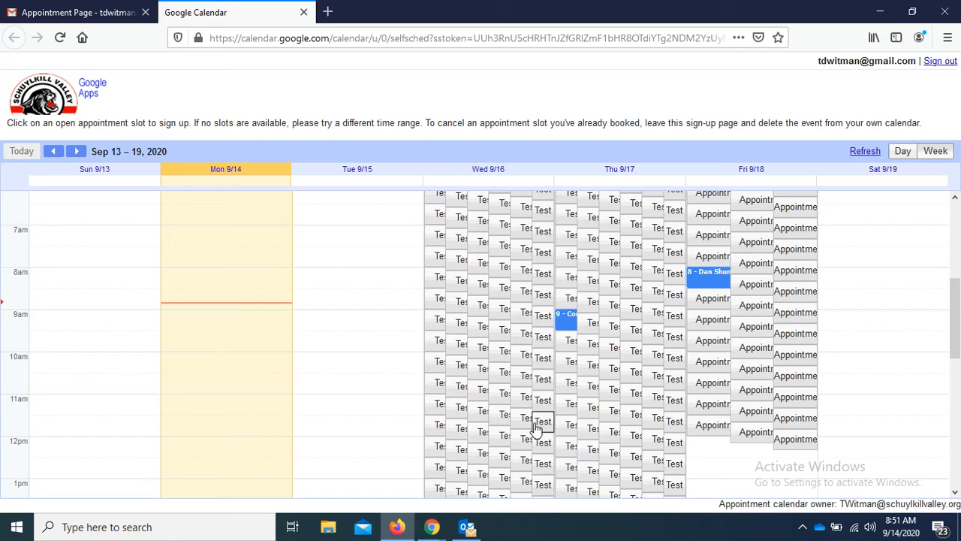
{"action": "left_click", "coordinate": [441, 363]}
- Replace the slot's title with the visitor's full name and save the booking
{"action": "left_click", "coordinate": [427, 213]}
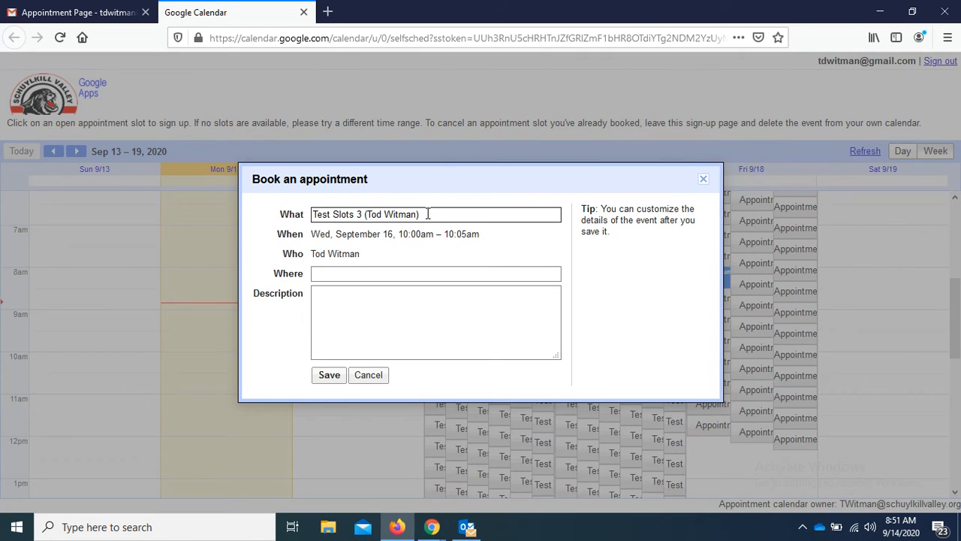
{"action": "left_click_drag", "start_coordinate": [431, 213], "coordinate": [289, 212]}
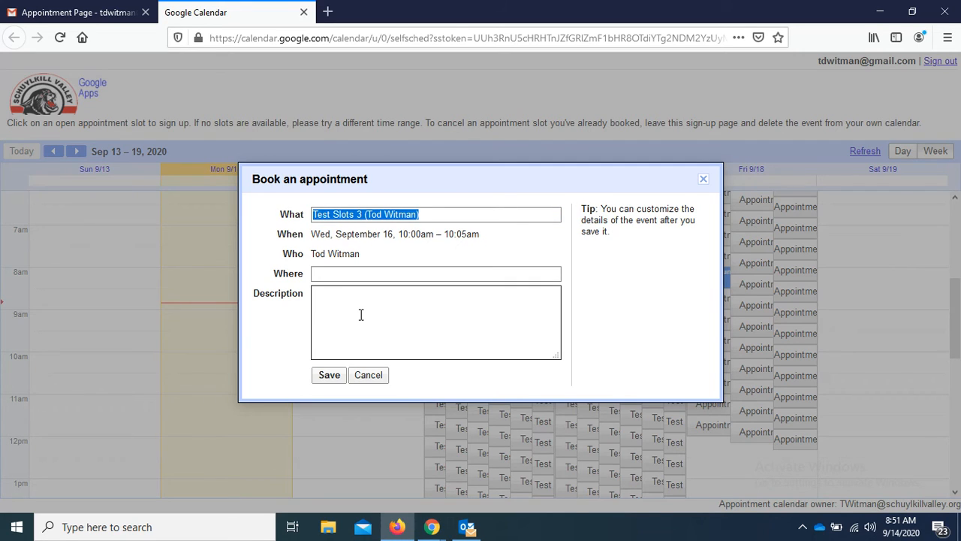
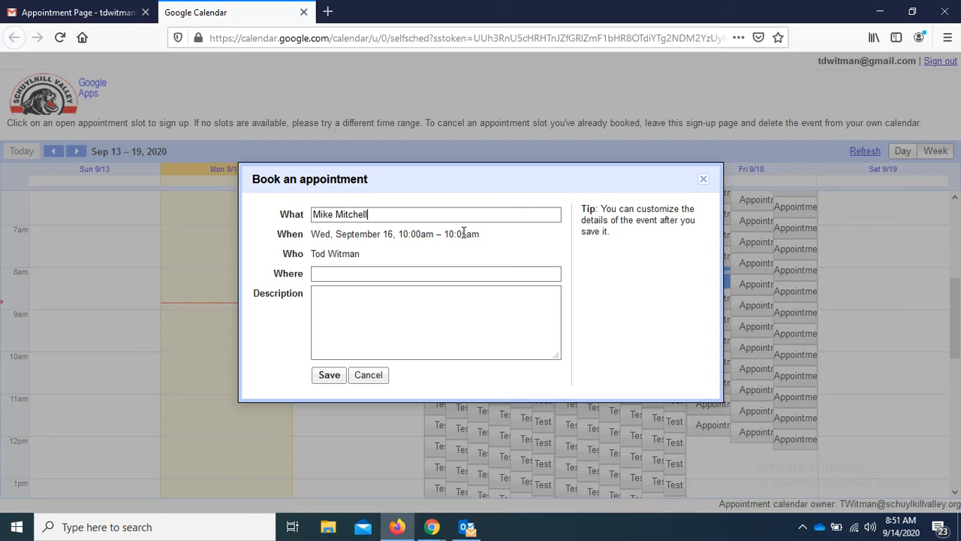
{"action": "left_click", "coordinate": [330, 375]}
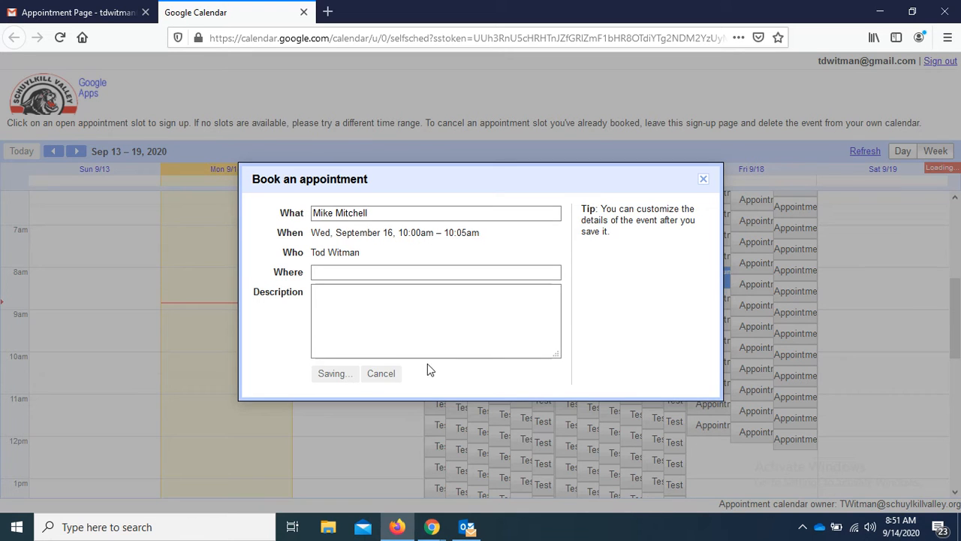
{"action": "left_click", "coordinate": [564, 261]}
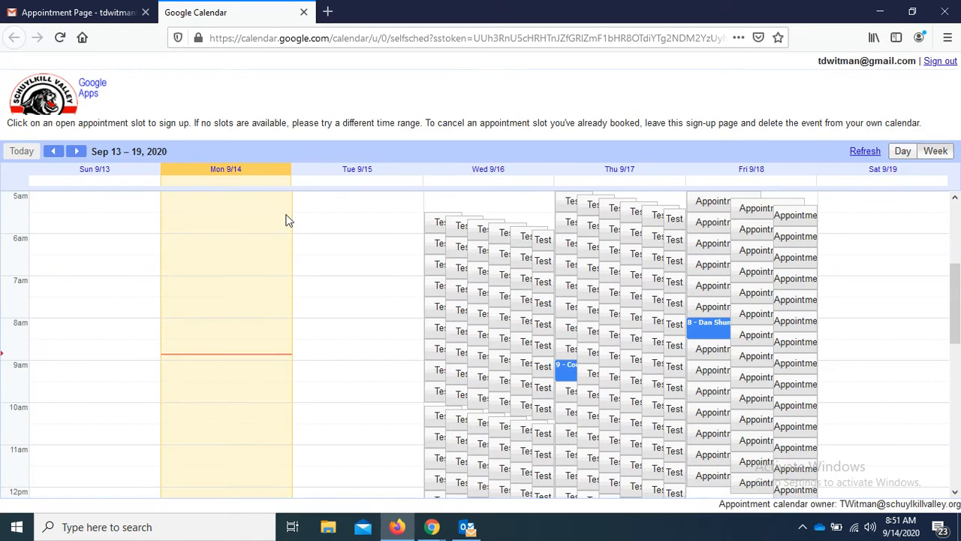
- Reload the booking page and check the new Wednesday 10am booking's details
{"action": "left_click", "coordinate": [61, 39]}
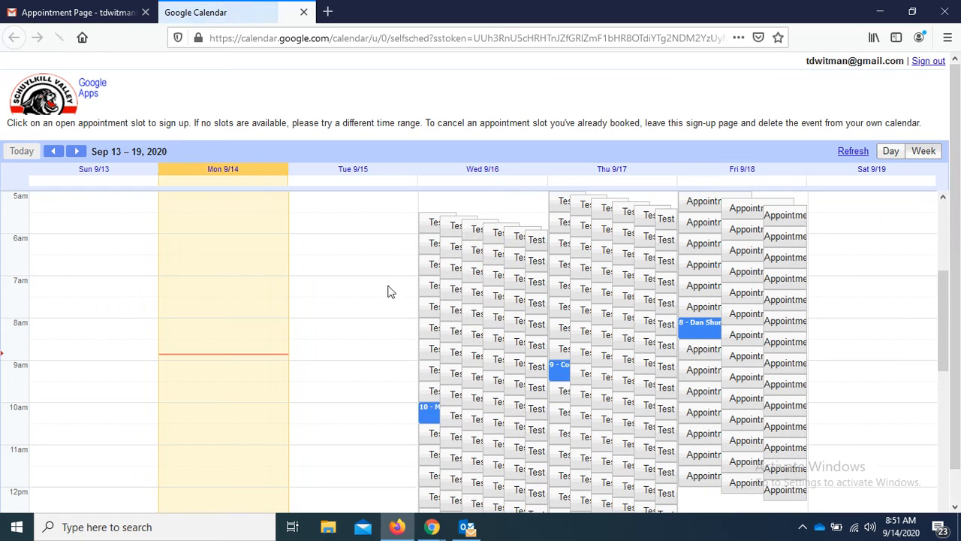
{"action": "left_click", "coordinate": [433, 412]}
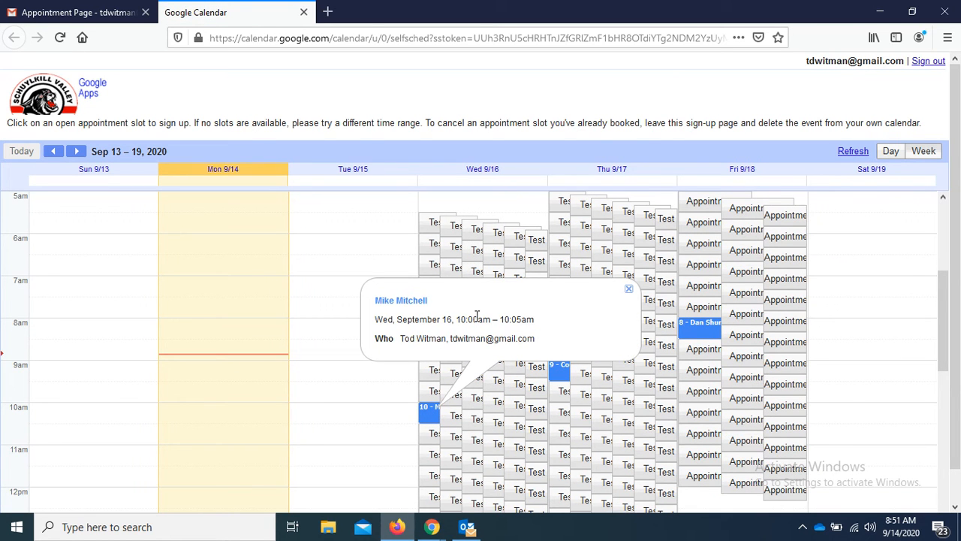
{"action": "left_click", "coordinate": [629, 290]}
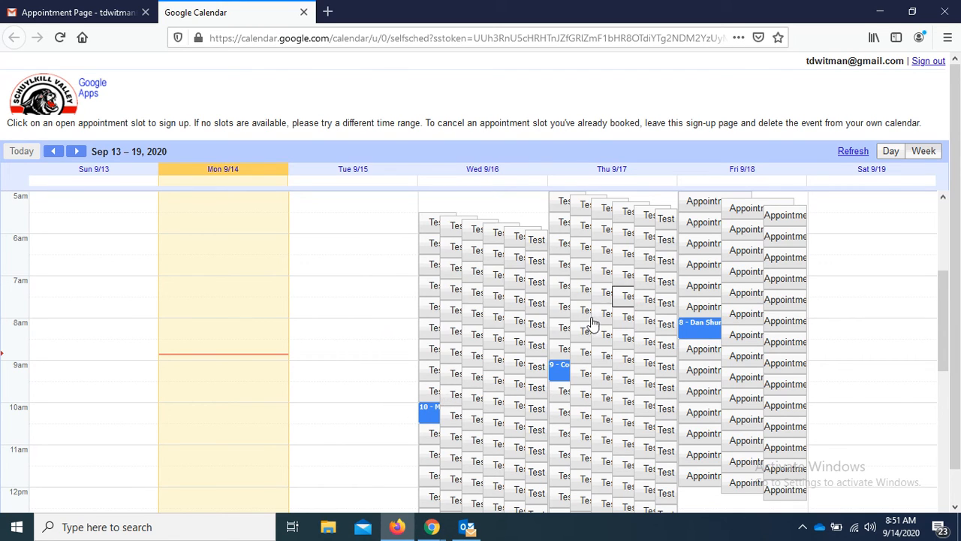
- Reload the Chrome calendar, check the Wed 9/16 10:00–10:05am booking, then open its invitation
{"action": "mouse_move", "coordinate": [432, 527]}
{"action": "left_click", "coordinate": [405, 496]}
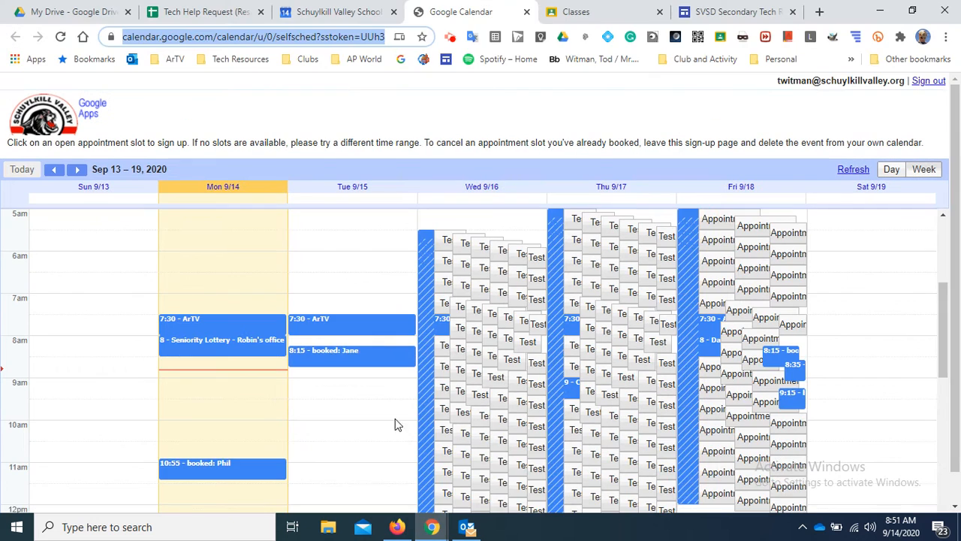
{"action": "left_click", "coordinate": [61, 36]}
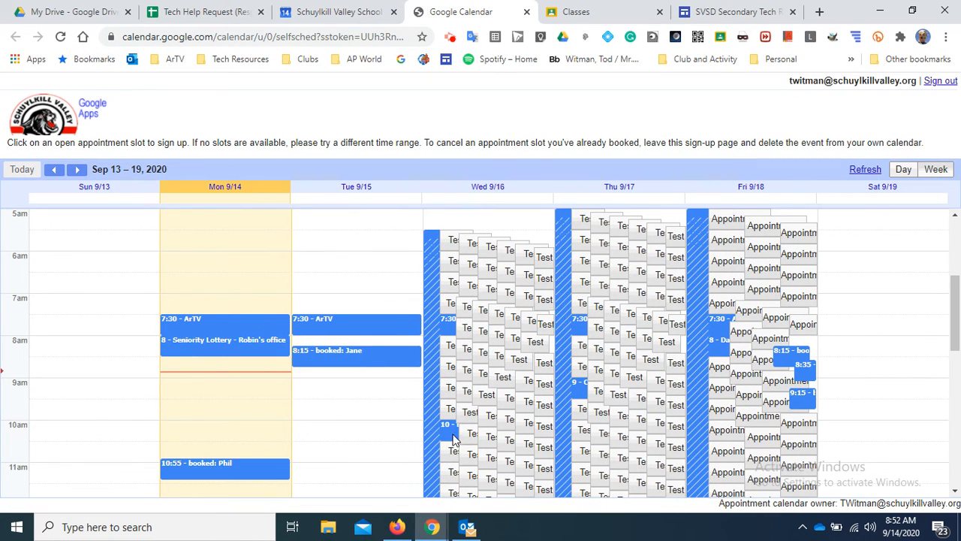
{"action": "left_click", "coordinate": [453, 440]}
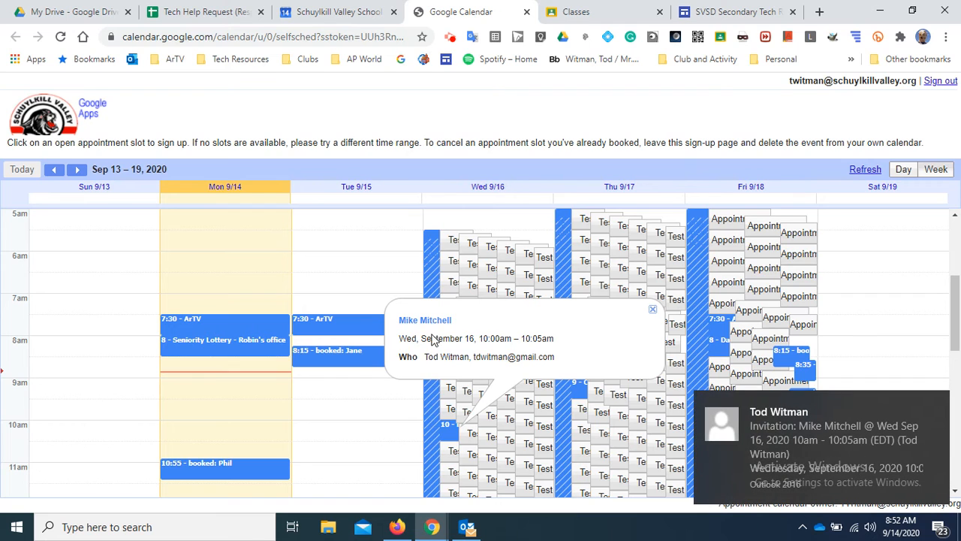
{"action": "left_click", "coordinate": [832, 446]}
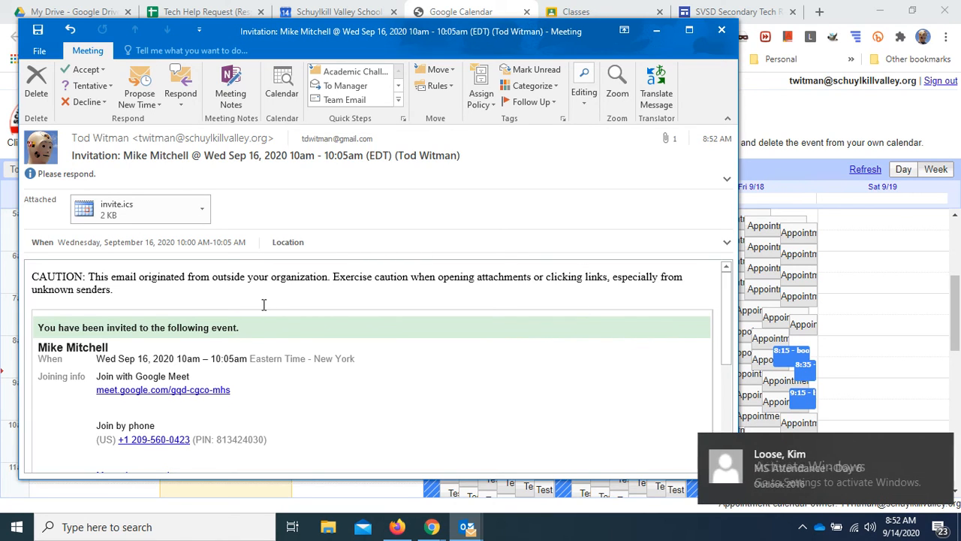
- Dismiss the other Outlook notification and accept the Sep 16 10:00–10:05am invitation without sending a response
{"action": "left_click", "coordinate": [934, 449]}
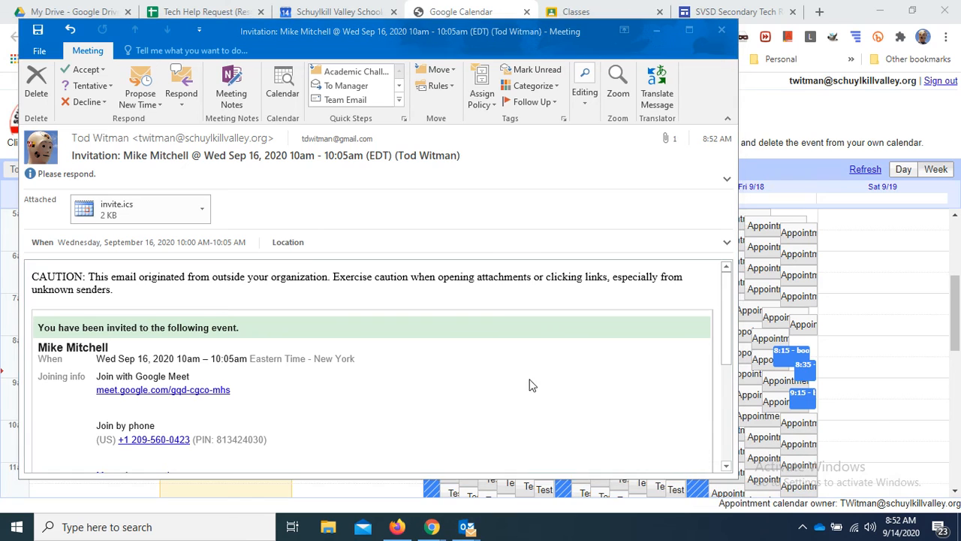
{"action": "scroll", "coordinate": [341, 331], "scroll_direction": "down", "scroll_amount": 1}
{"action": "scroll", "coordinate": [345, 345], "scroll_direction": "up", "scroll_amount": 1}
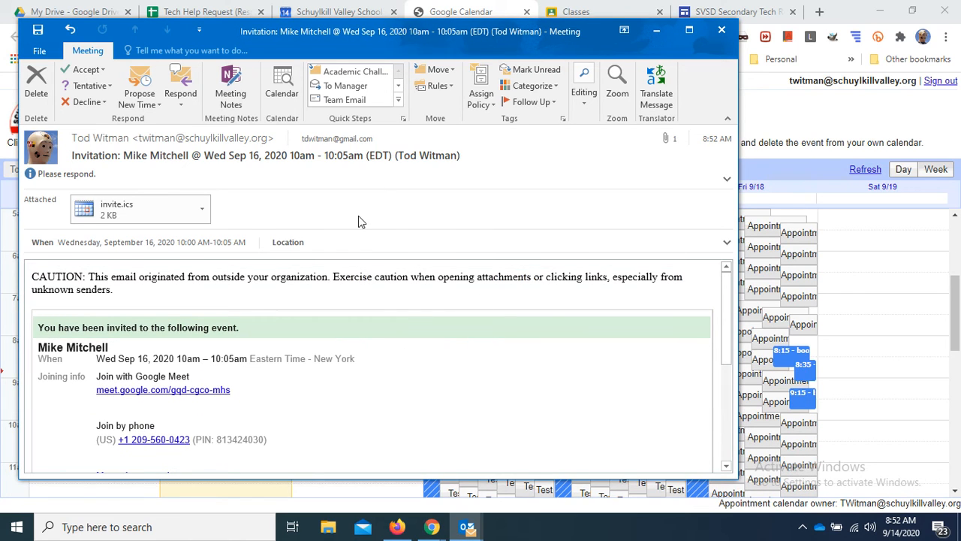
{"action": "left_click", "coordinate": [91, 71]}
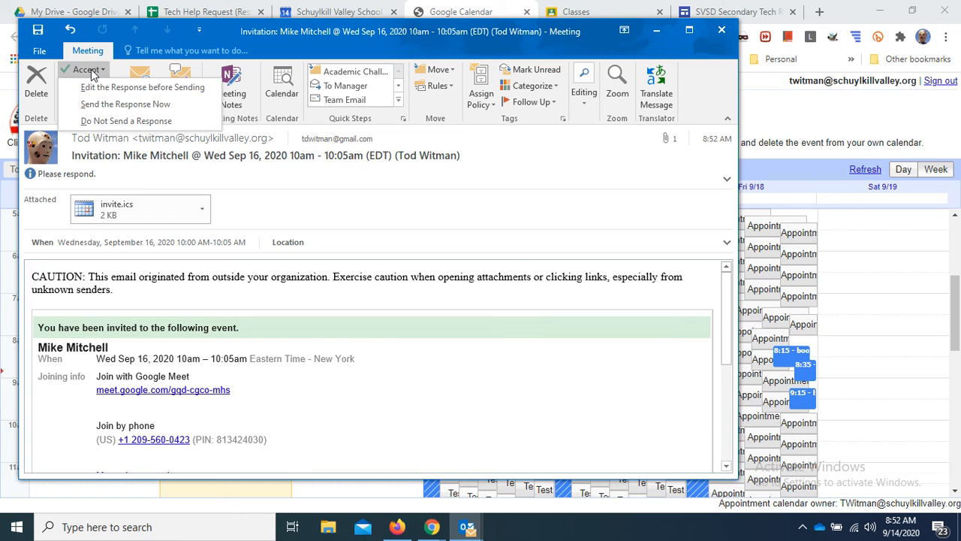
{"action": "left_click", "coordinate": [122, 122]}
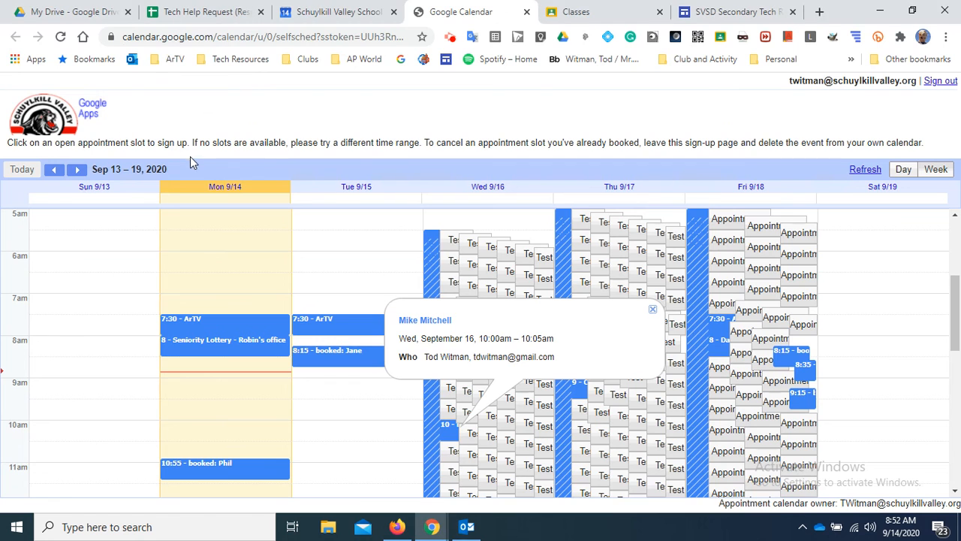
- Close the Wednesday 10:00am booking details and scroll through the September 13–19 week's slots
{"action": "left_click", "coordinate": [653, 309]}
{"action": "scroll", "coordinate": [506, 343], "scroll_direction": "down", "scroll_amount": 3}
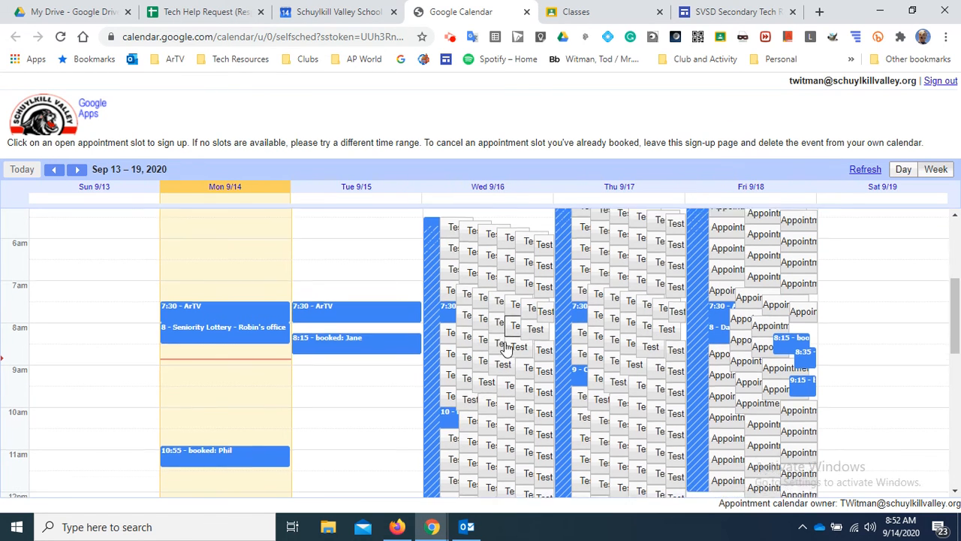
{"action": "scroll", "coordinate": [610, 401], "scroll_direction": "up", "scroll_amount": 4}
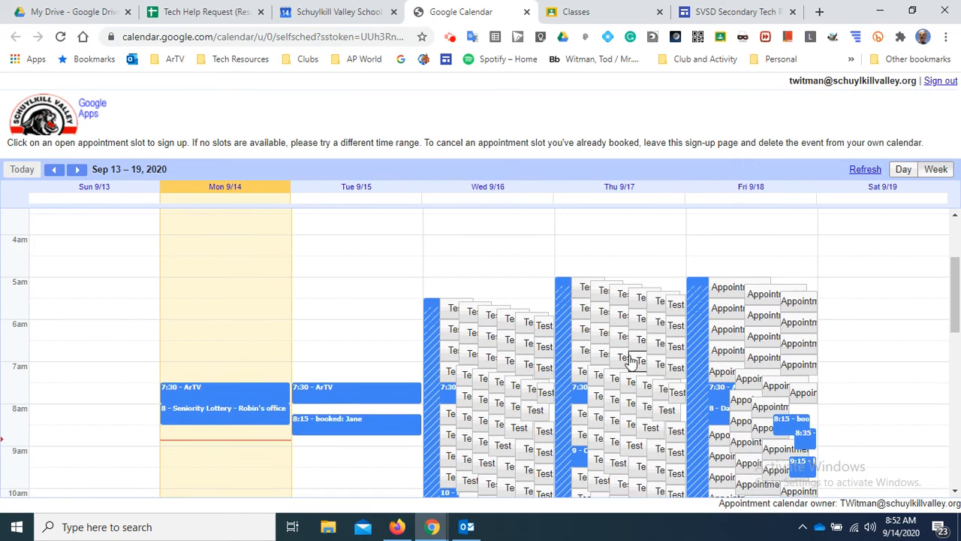
{"action": "scroll", "coordinate": [537, 389], "scroll_direction": "down", "scroll_amount": 2}
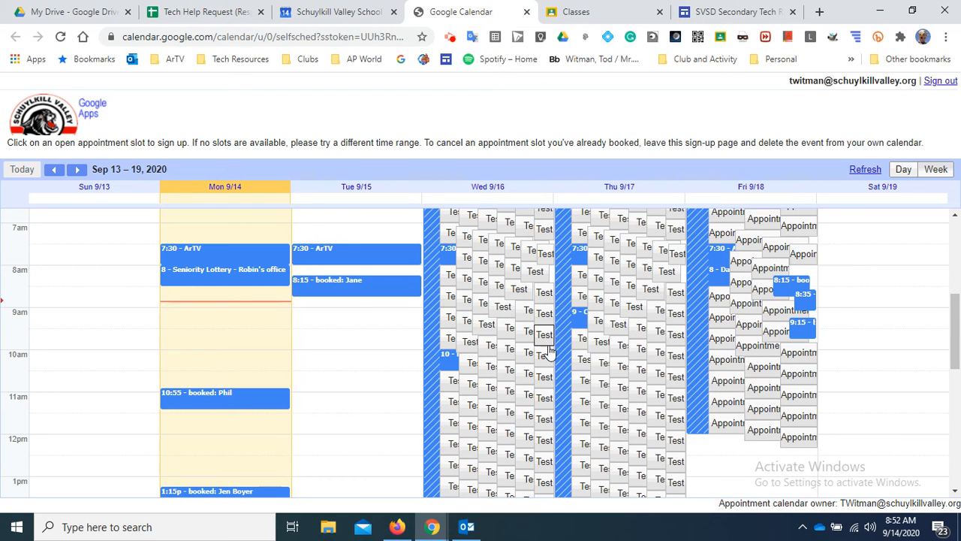
{"action": "scroll", "coordinate": [557, 357], "scroll_direction": "down", "scroll_amount": 2}
{"action": "scroll", "coordinate": [579, 398], "scroll_direction": "up", "scroll_amount": 2}
{"action": "scroll", "coordinate": [579, 413], "scroll_direction": "up", "scroll_amount": 3}
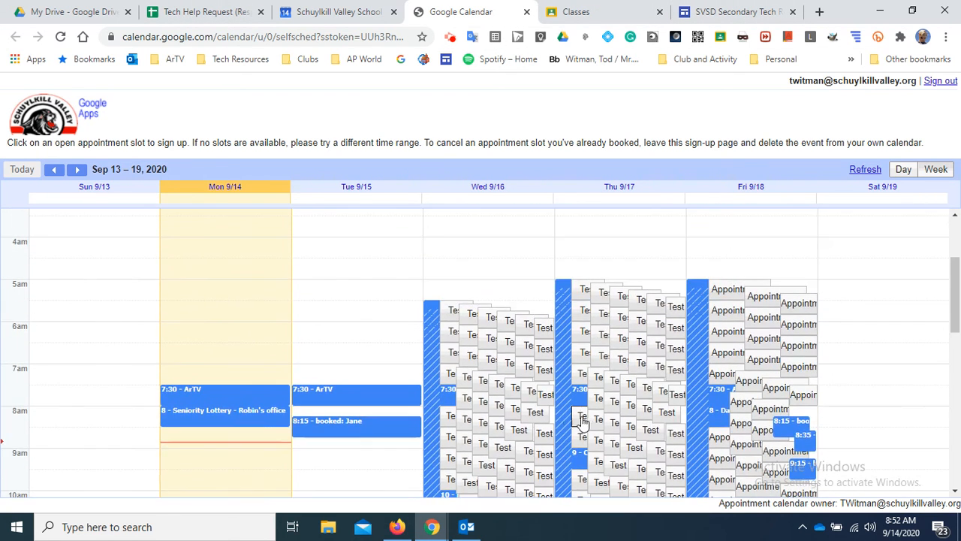